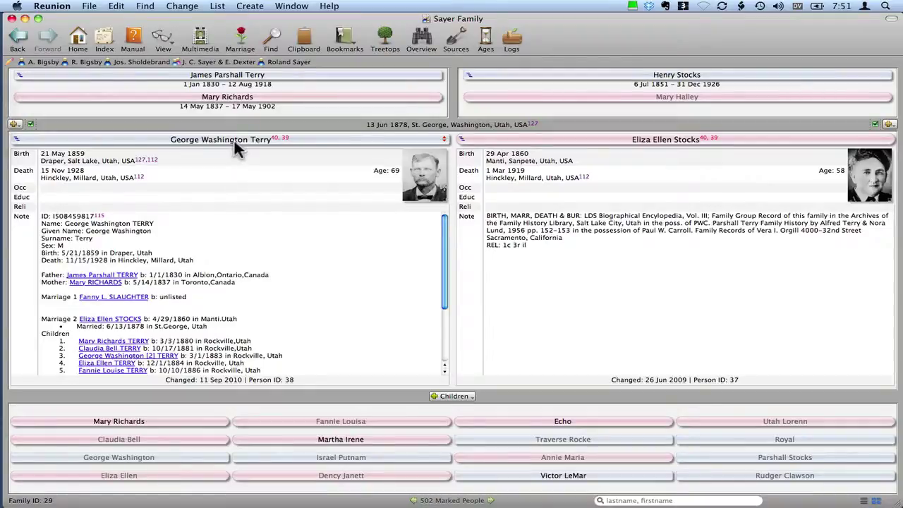
Open the husband's person record, review the source citations of his Birth and Census events, and close it without changes.
{"action": "mouse_move", "coordinate": [234, 145]}
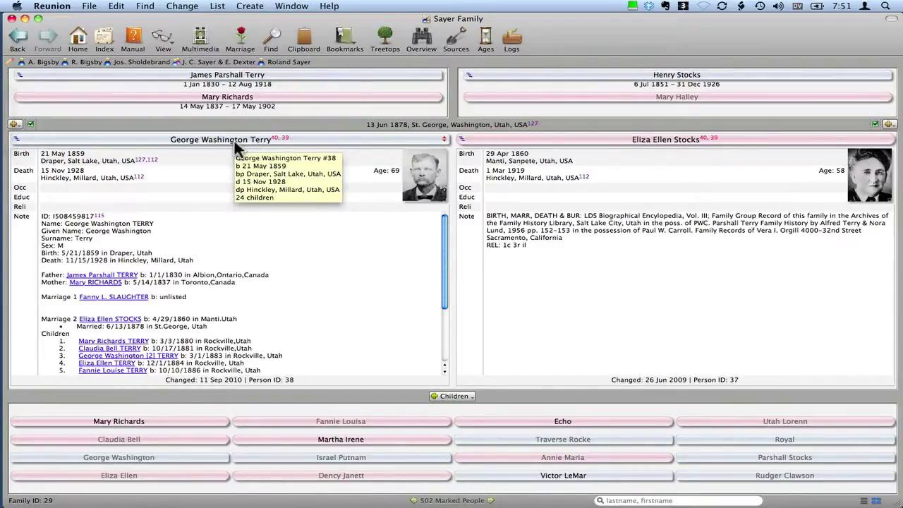
{"action": "double_click", "coordinate": [233, 138]}
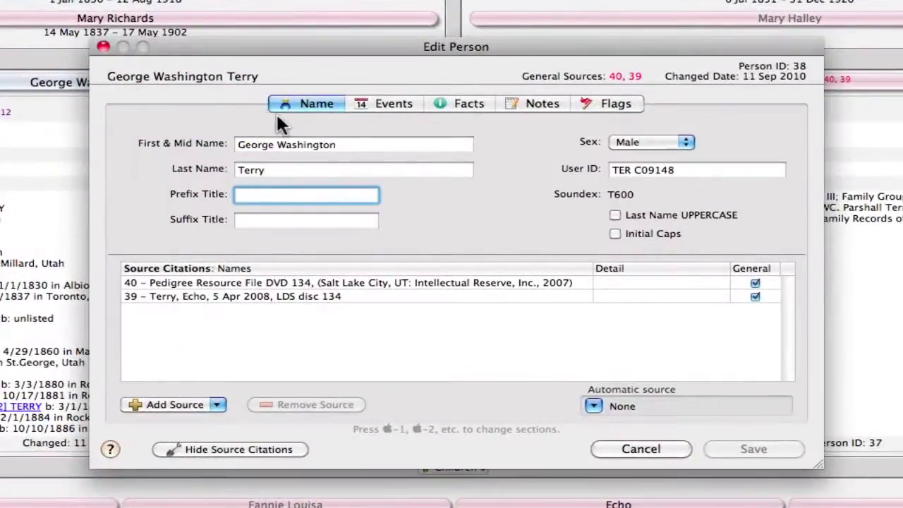
{"action": "left_click", "coordinate": [390, 109]}
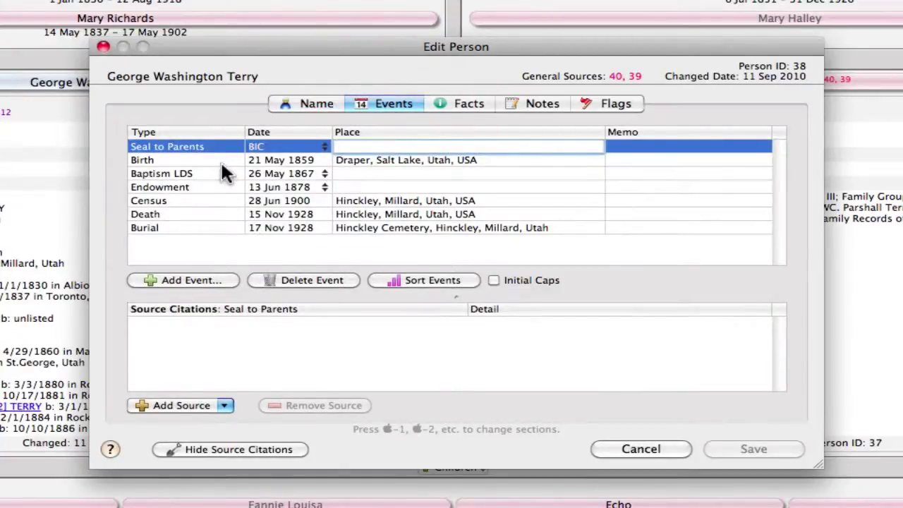
{"action": "left_click", "coordinate": [142, 161]}
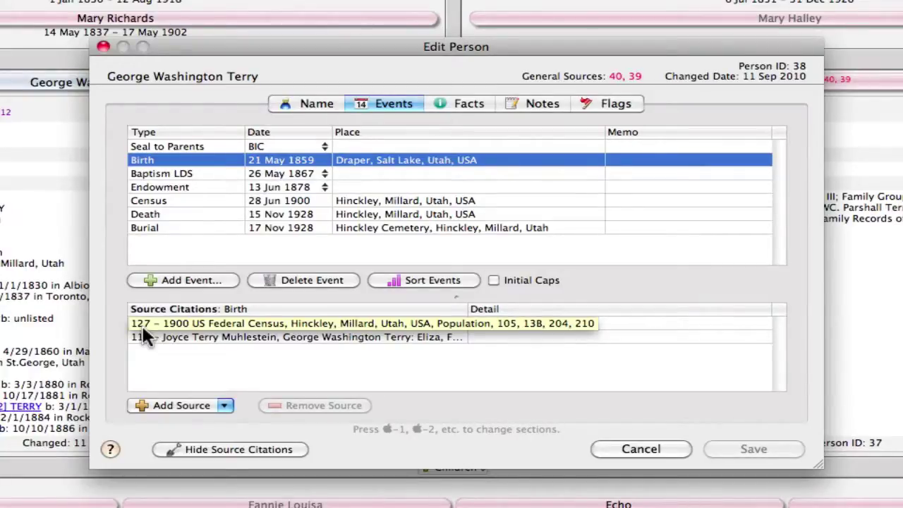
{"action": "left_click", "coordinate": [157, 200]}
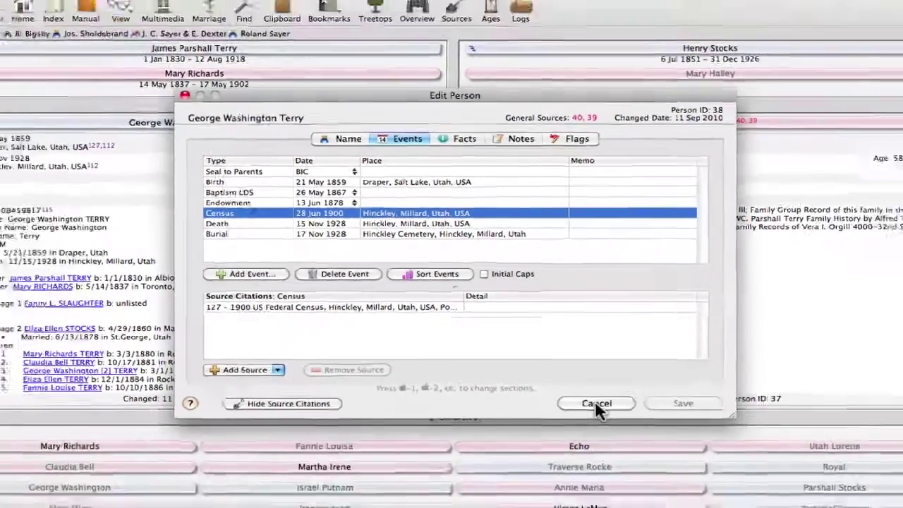
{"action": "left_click", "coordinate": [640, 451]}
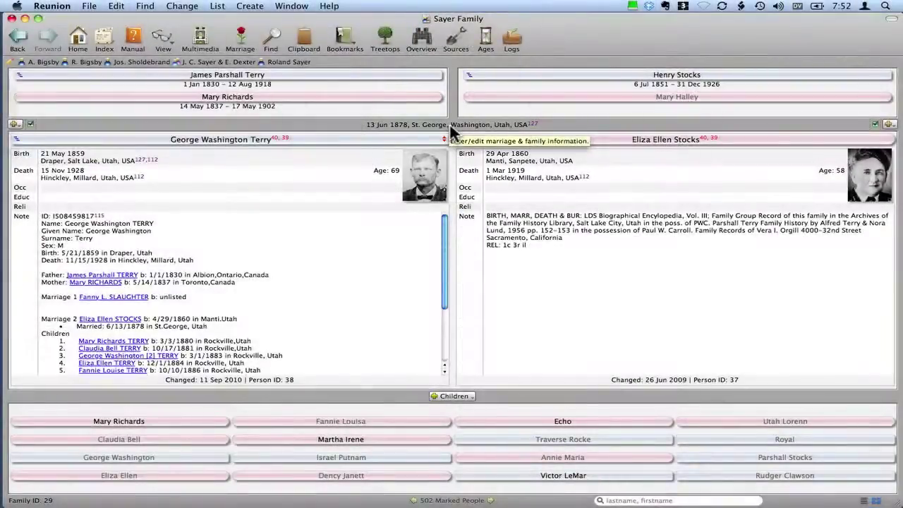
Open the couple's marriage record, examine its source citation, and close it without changes.
{"action": "left_click", "coordinate": [452, 132]}
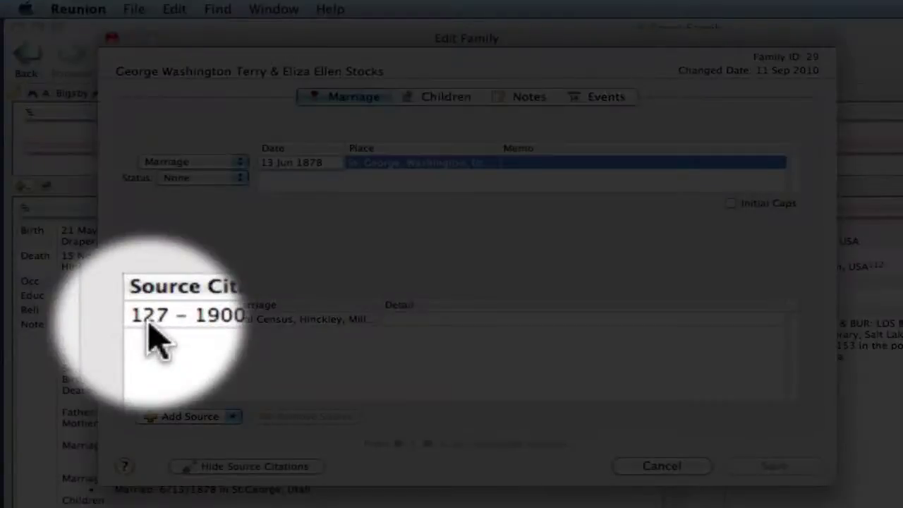
{"action": "left_click", "coordinate": [150, 325]}
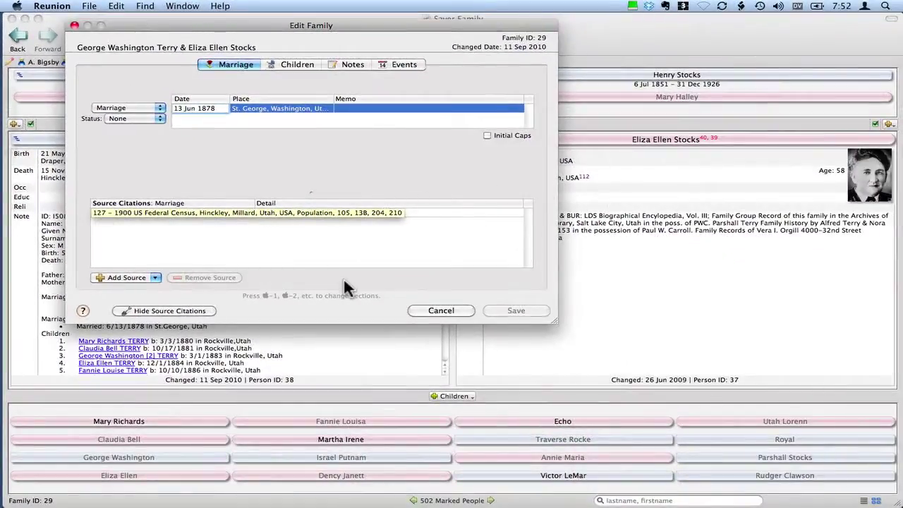
{"action": "left_click", "coordinate": [442, 312]}
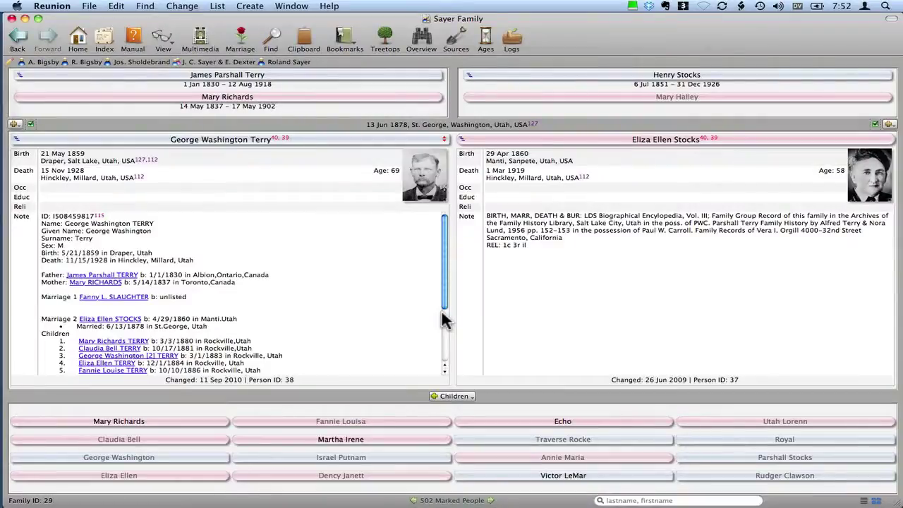
From the husband's Birth event, open source 127 to review its census source fields, and close the source.
{"action": "double_click", "coordinate": [240, 141]}
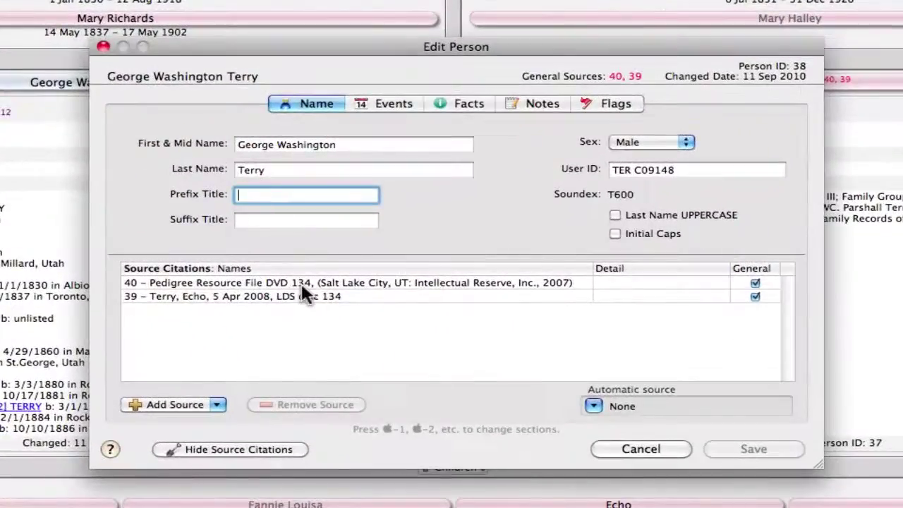
{"action": "left_click", "coordinate": [384, 104]}
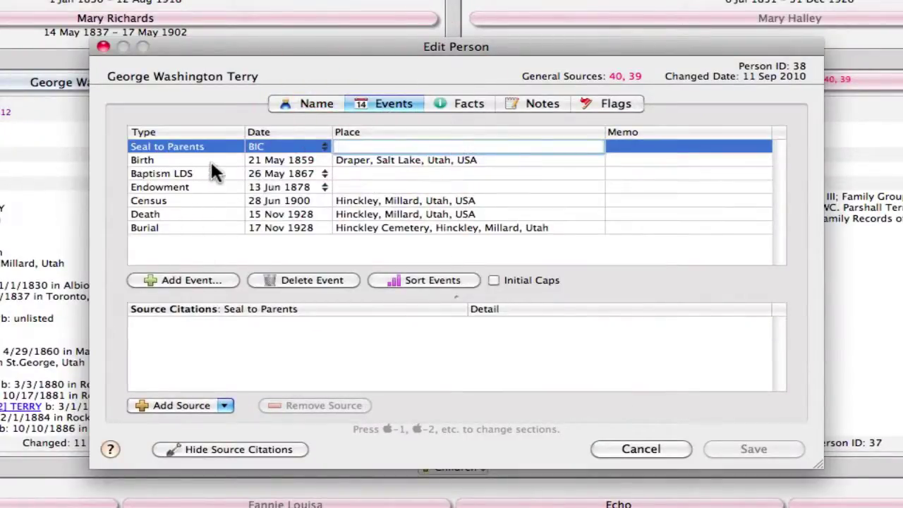
{"action": "left_click", "coordinate": [178, 161]}
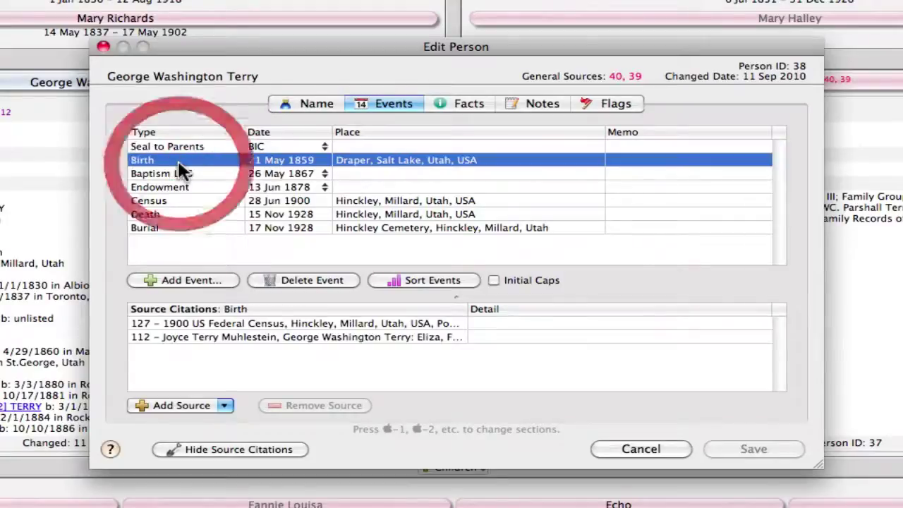
{"action": "double_click", "coordinate": [214, 324]}
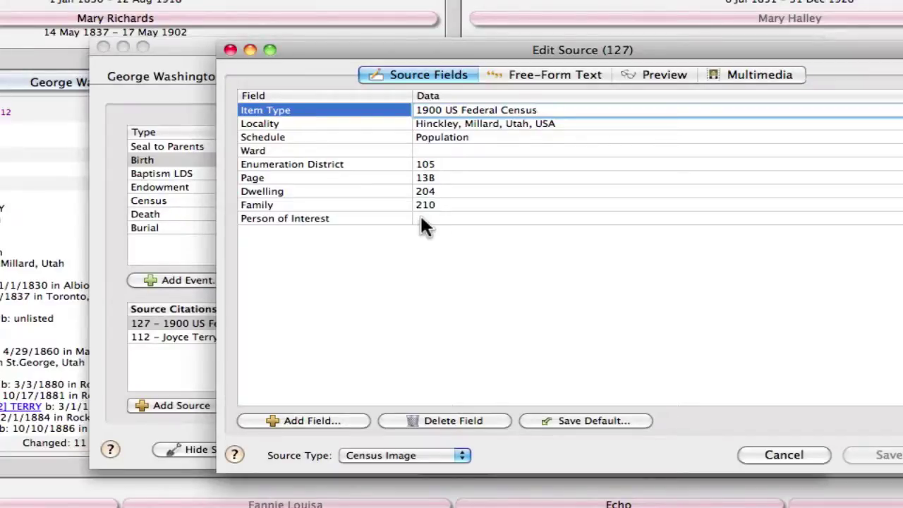
{"action": "left_click", "coordinate": [780, 453]}
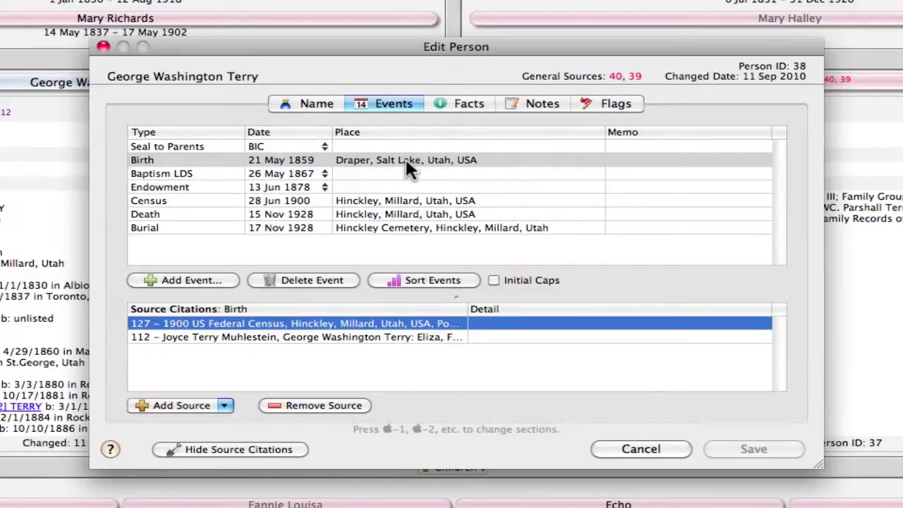
From the Census event's citation, open source 127, view its attached Hinckley page 13b census image, and close both.
{"action": "left_click", "coordinate": [202, 197]}
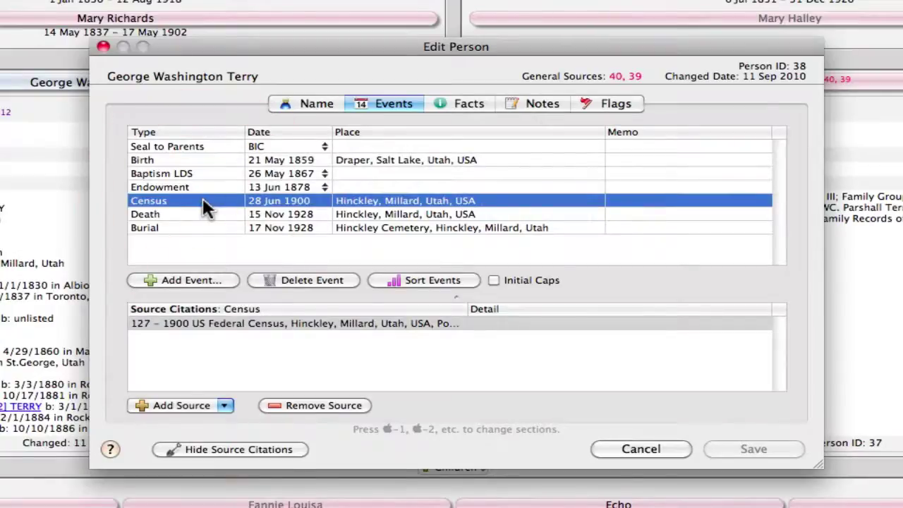
{"action": "double_click", "coordinate": [485, 324]}
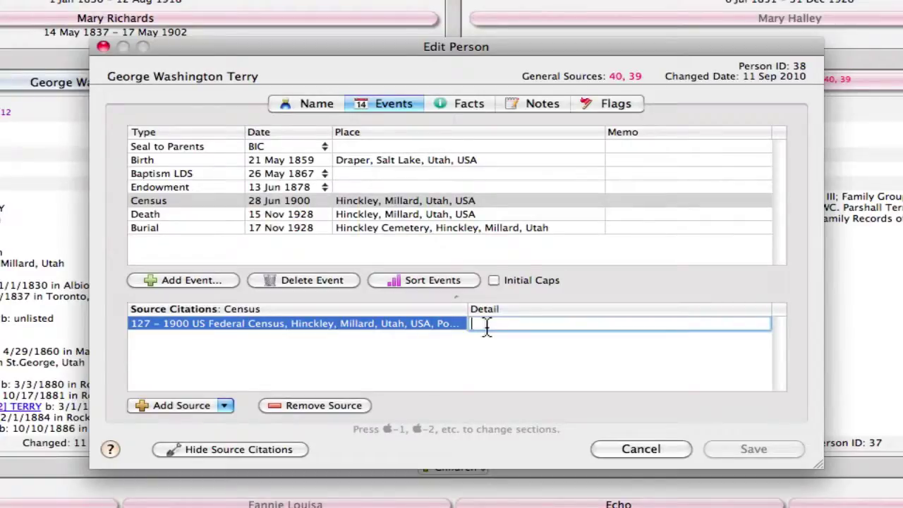
{"action": "double_click", "coordinate": [395, 327]}
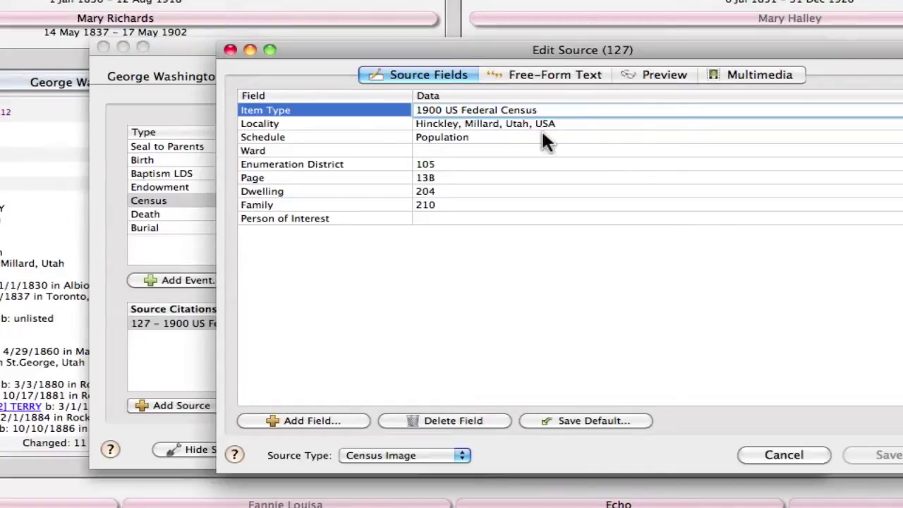
{"action": "left_click", "coordinate": [752, 79]}
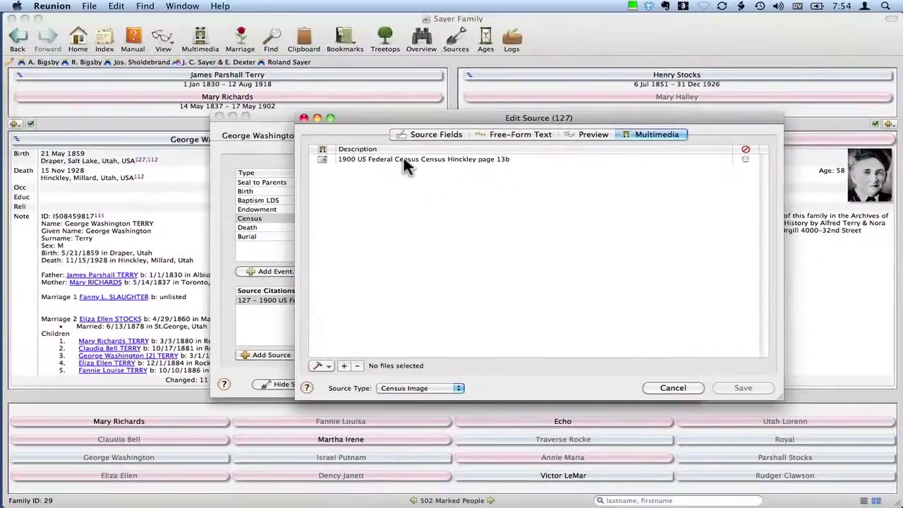
{"action": "double_click", "coordinate": [404, 158]}
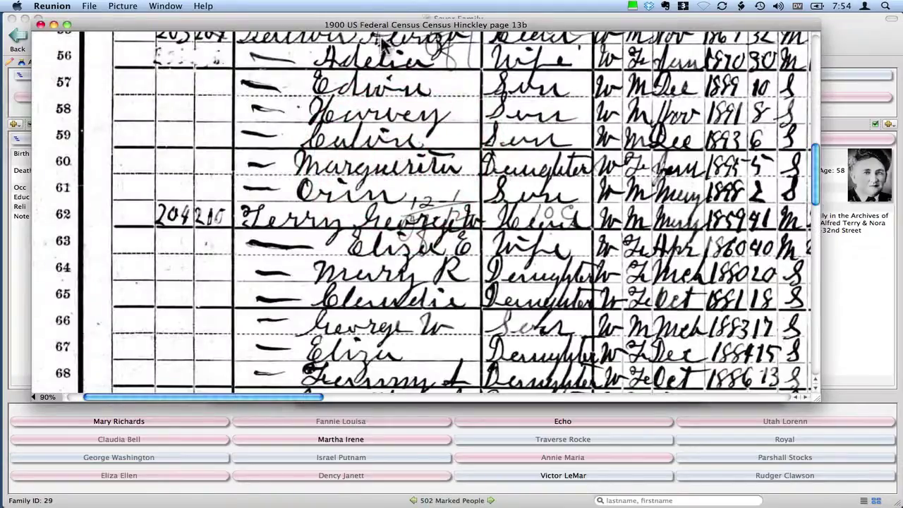
{"action": "left_click_drag", "start_coordinate": [387, 30], "coordinate": [397, 60]}
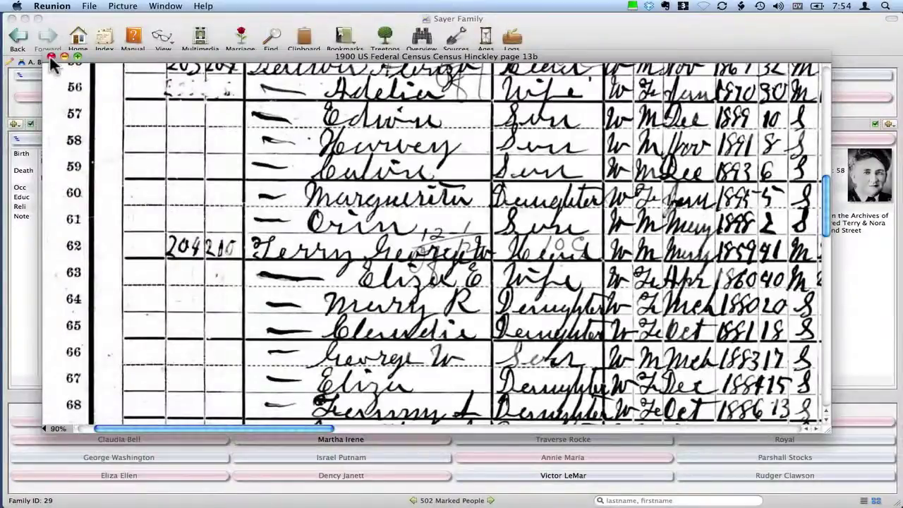
{"action": "left_click", "coordinate": [50, 56]}
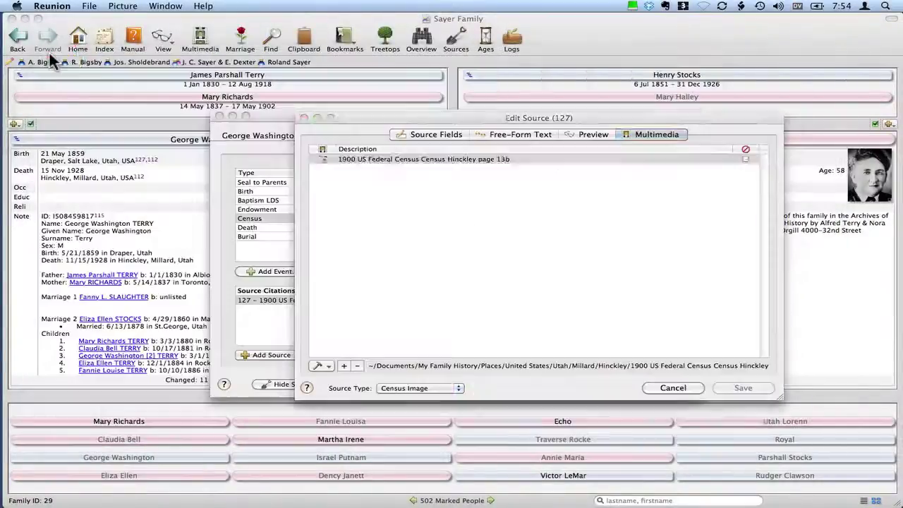
{"action": "left_click", "coordinate": [304, 118]}
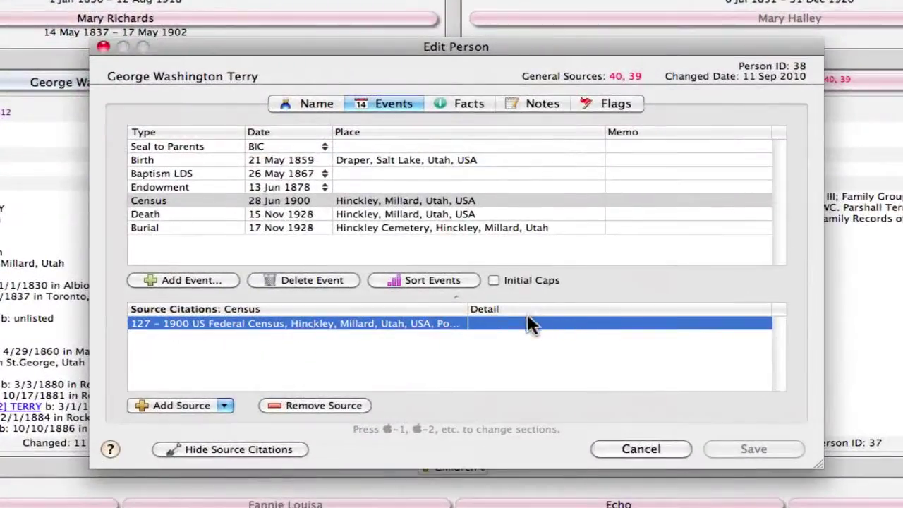
Set the detail of the Census event's source citation to "Line 62" and save the person record.
{"action": "left_click", "coordinate": [529, 321]}
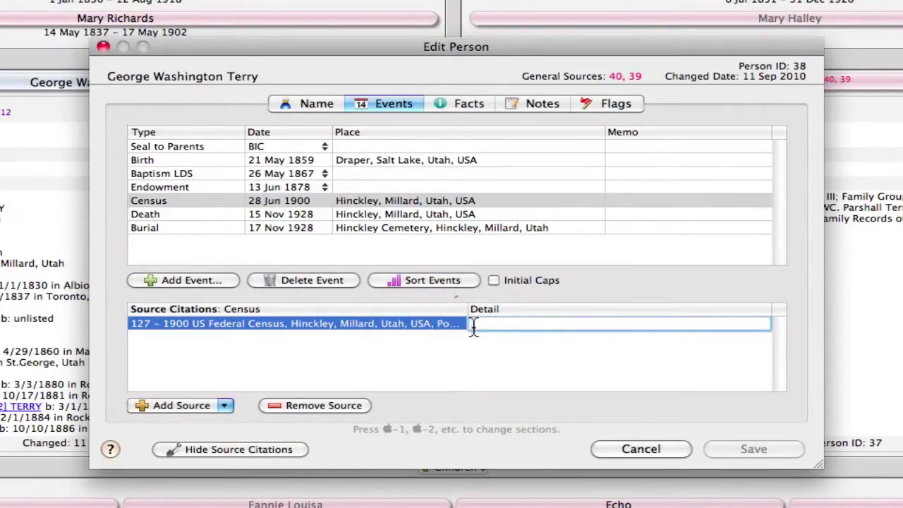
{"action": "type", "text": "Line"}
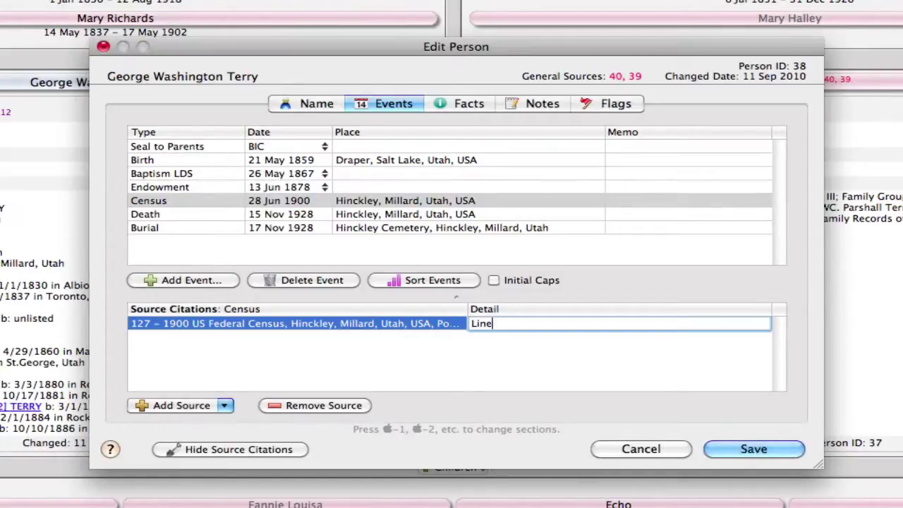
{"action": "type", "text": " 62"}
{"action": "left_click", "coordinate": [761, 449]}
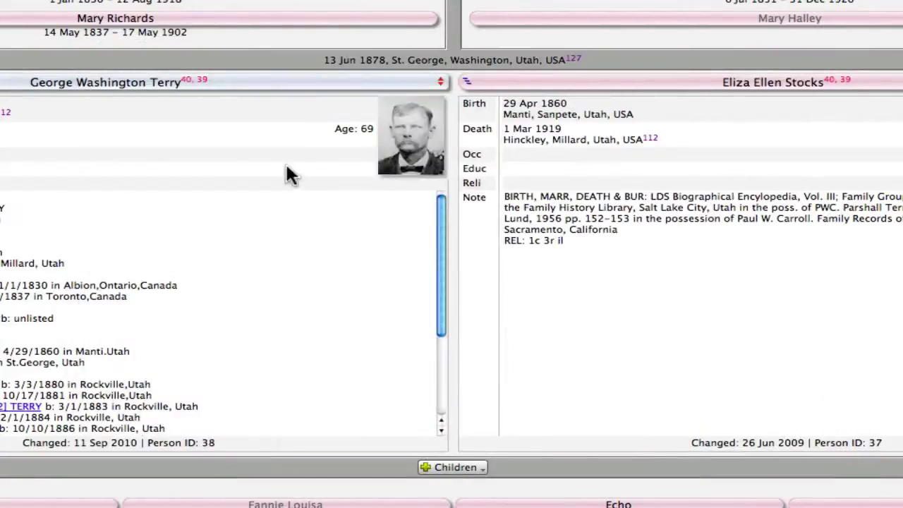
Reopen the husband's events and check the citation detail of the Census event.
{"action": "double_click", "coordinate": [130, 83]}
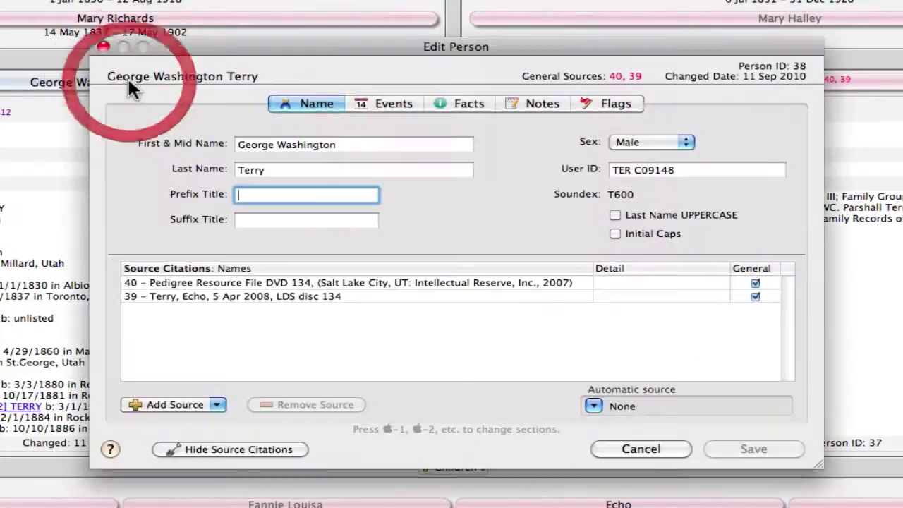
{"action": "left_click", "coordinate": [388, 105]}
{"action": "left_click", "coordinate": [155, 200]}
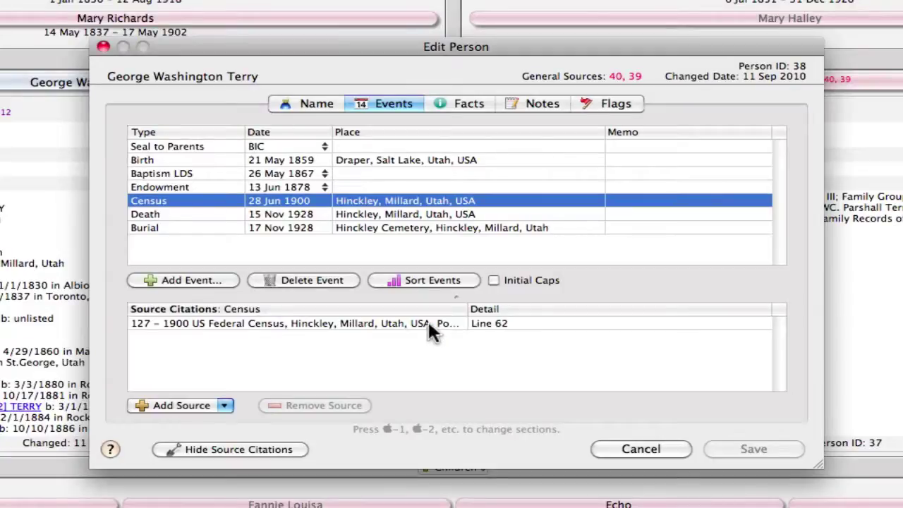
In the Birth event's 1900 US Federal Census citation, enter a "Date of Birth:" detail with the birth month and year in quotation marks.
{"action": "left_click", "coordinate": [141, 161]}
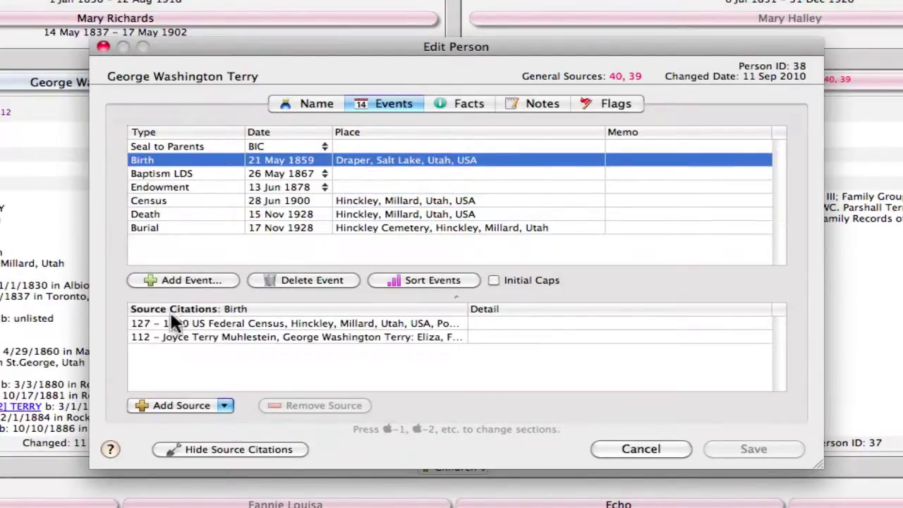
{"action": "left_click", "coordinate": [484, 325]}
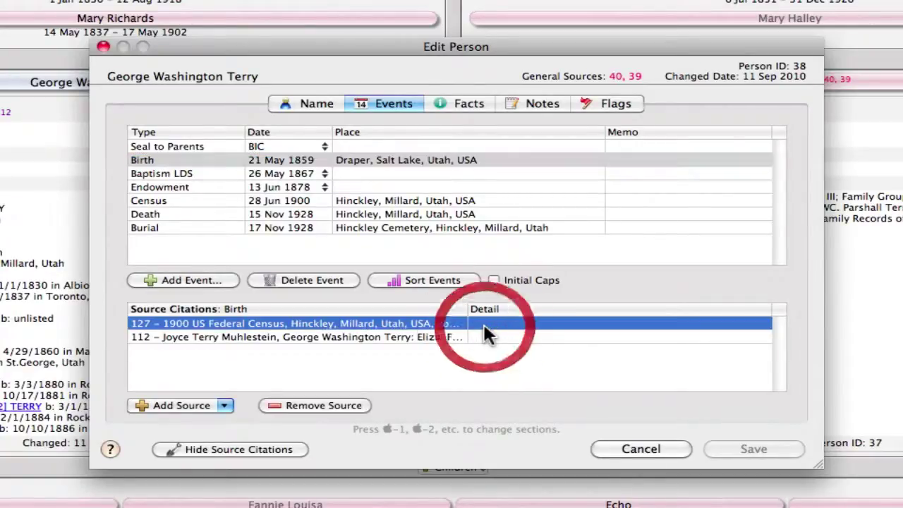
{"action": "left_click", "coordinate": [484, 325]}
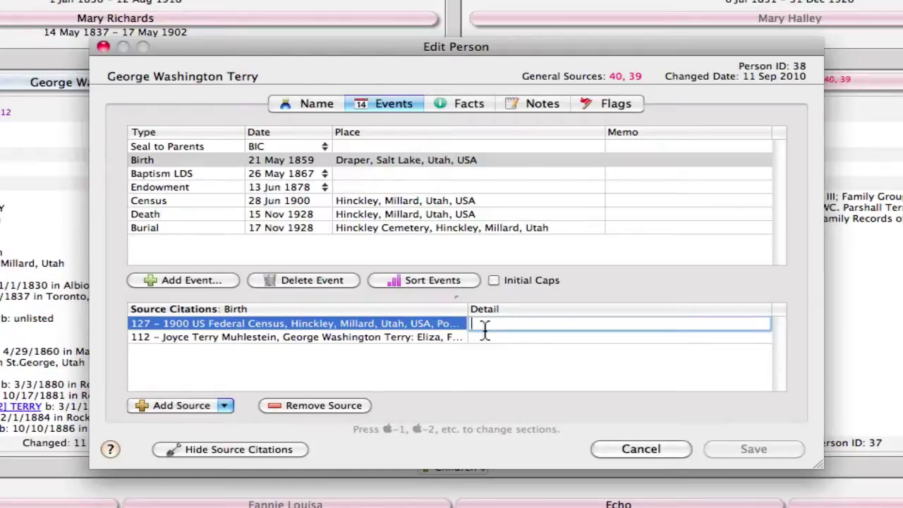
{"action": "type", "text": "Date"}
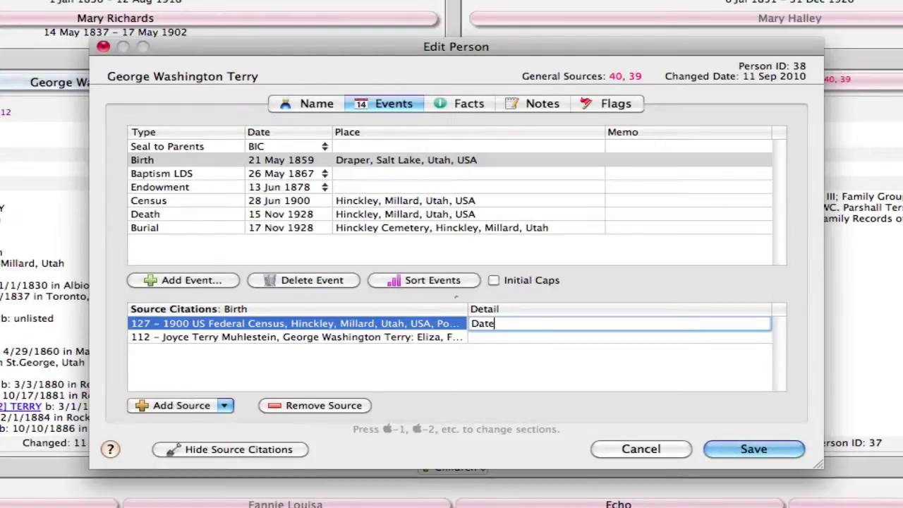
{"action": "type", "text": " of Bir"}
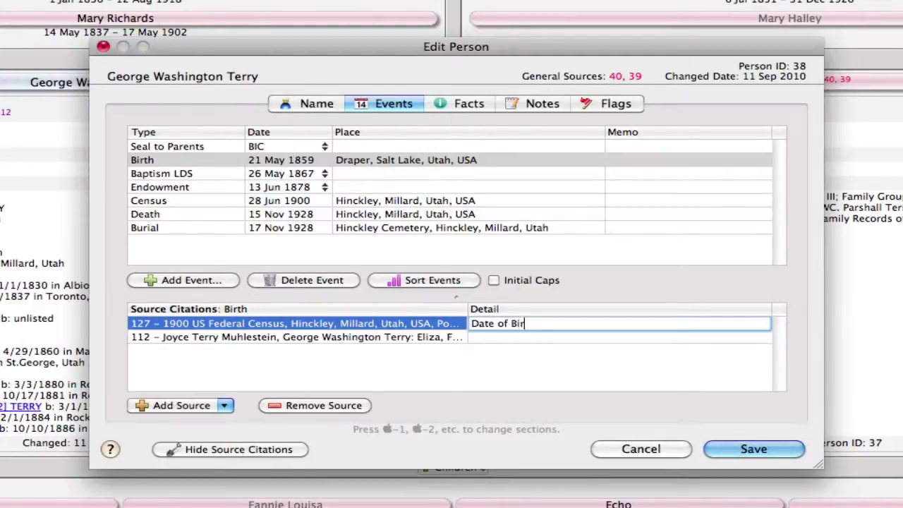
{"action": "type", "text": "th: Month"}
{"action": "type", "text": ": \""}
{"action": "type", "text": "May"}
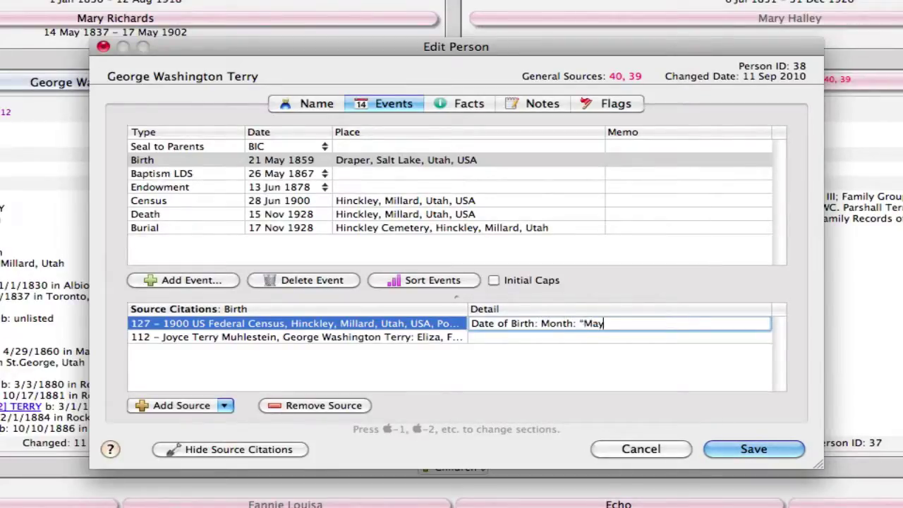
{"action": "type", "text": "\""}
{"action": "type", "text": " Year:"}
{"action": "type", "text": " \""}
{"action": "type", "text": "18"}
{"action": "type", "text": "59”"}
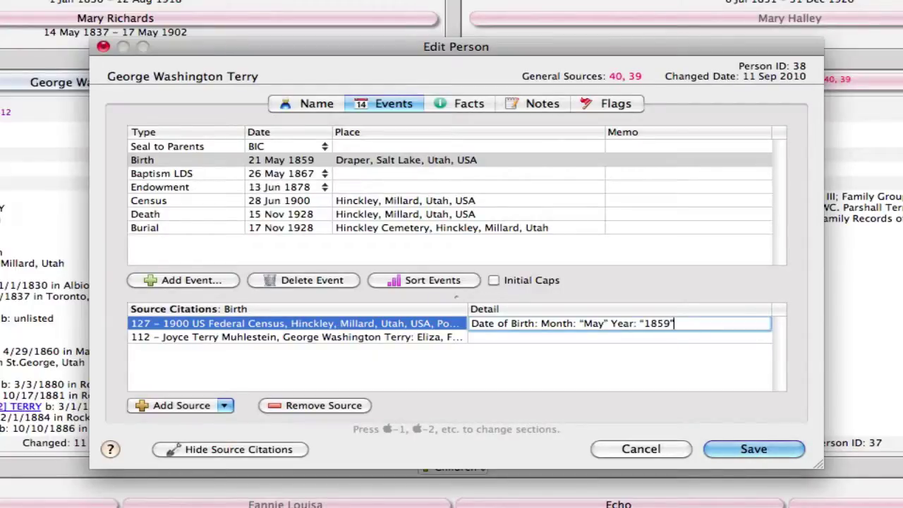
Append Place of Birth: "Utah" to the detail of the Birth event's census citation and save the person record.
{"action": "type", "text": "\", "}
{"action": "type", "text": "Pa"}
{"action": "key", "text": "BackSpace"}
{"action": "type", "text": "lace of Birth: "}
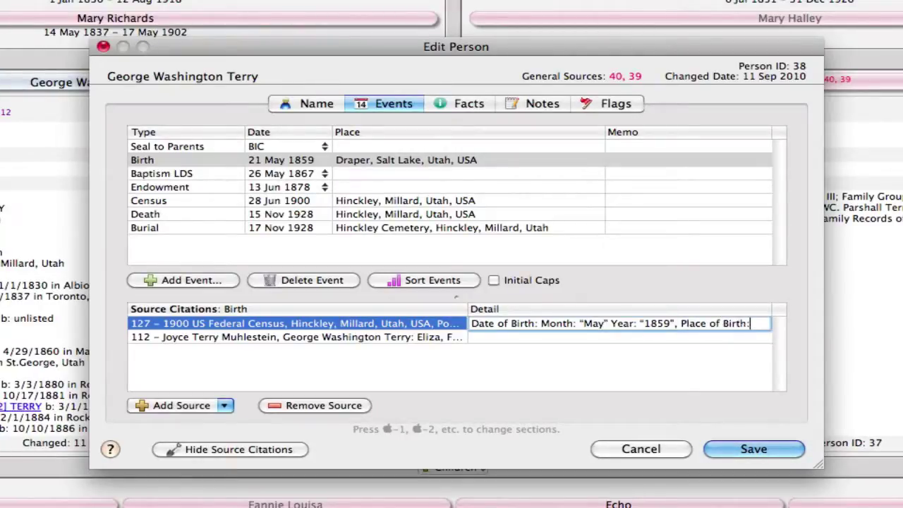
{"action": "type", "text": "“Utah”"}
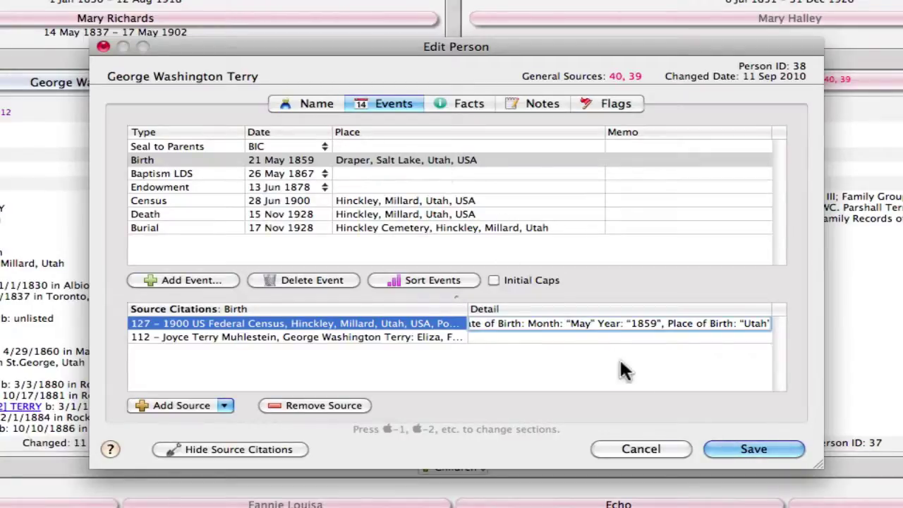
{"action": "left_click", "coordinate": [740, 445]}
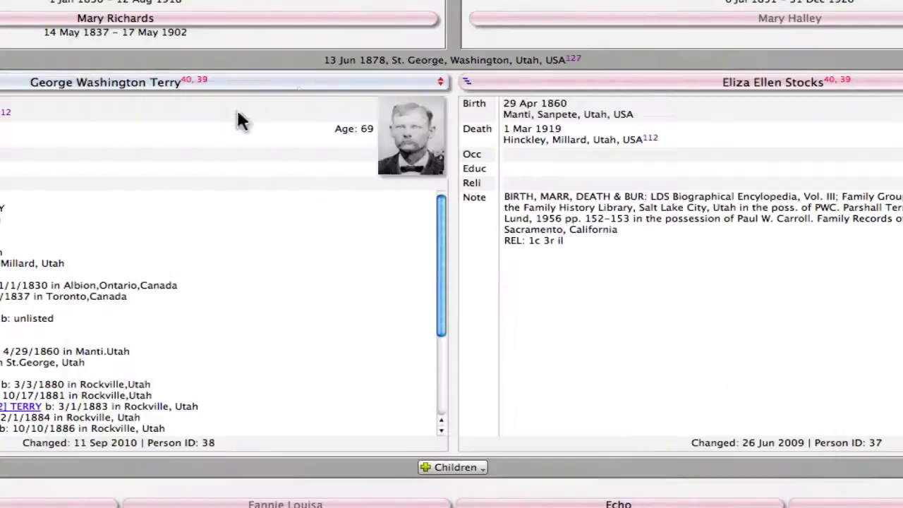
Open the couple's marriage record and enter a "Head of Household:" detail with the husband's name in quotation marks in its 1900 census citation.
{"action": "left_click", "coordinate": [442, 60]}
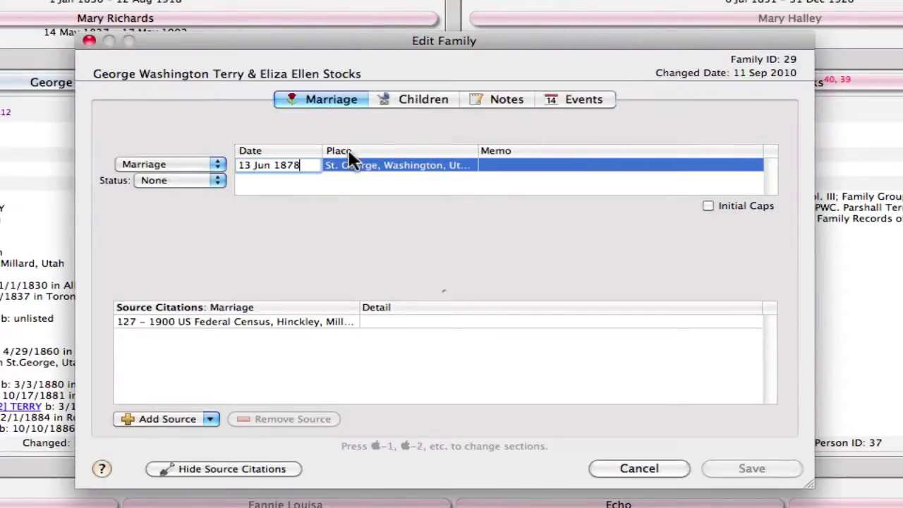
{"action": "left_click", "coordinate": [369, 321]}
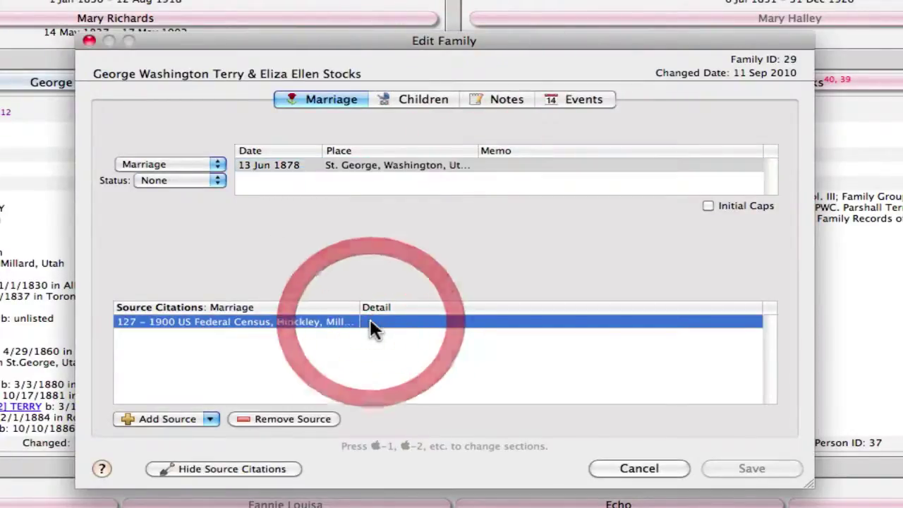
{"action": "left_click", "coordinate": [369, 321]}
{"action": "type", "text": "Head of"}
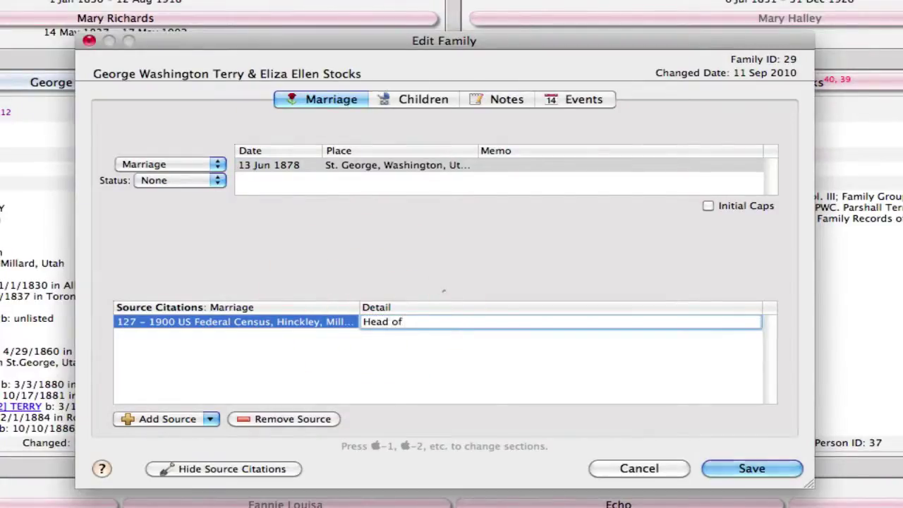
{"action": "type", "text": " Household"}
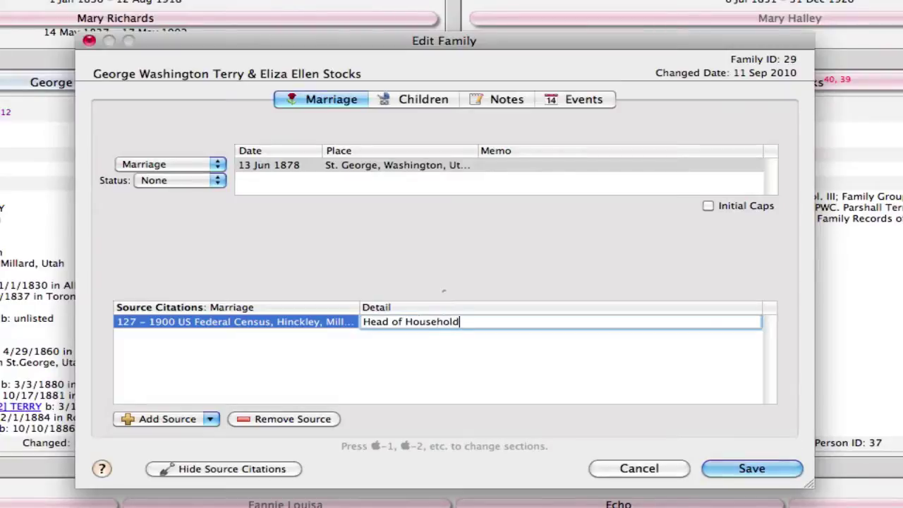
{"action": "type", "text": ": \"Terry, Geor"}
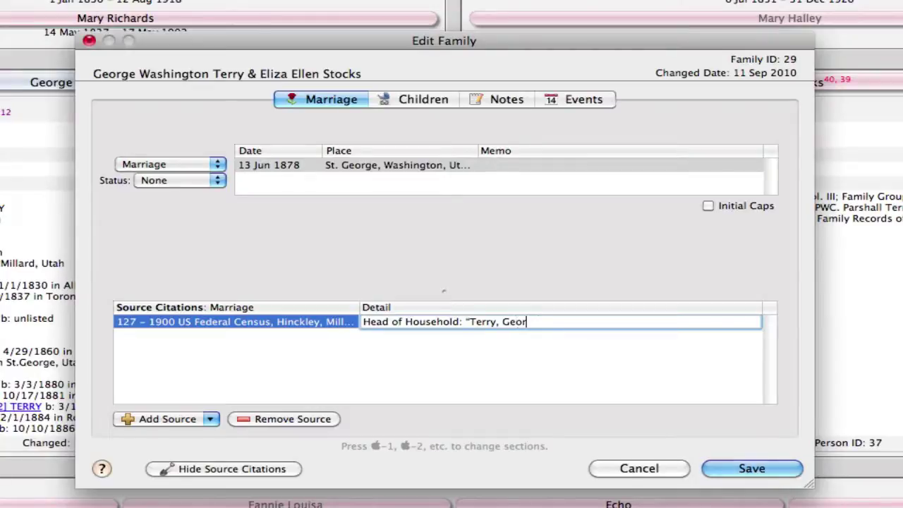
{"action": "type", "text": "ge W\", "}
Append a "Name:" entry to the marriage citation's detail, giving "---" and the wife's given name and initial in quotation marks.
{"action": "type", "text": "Name"}
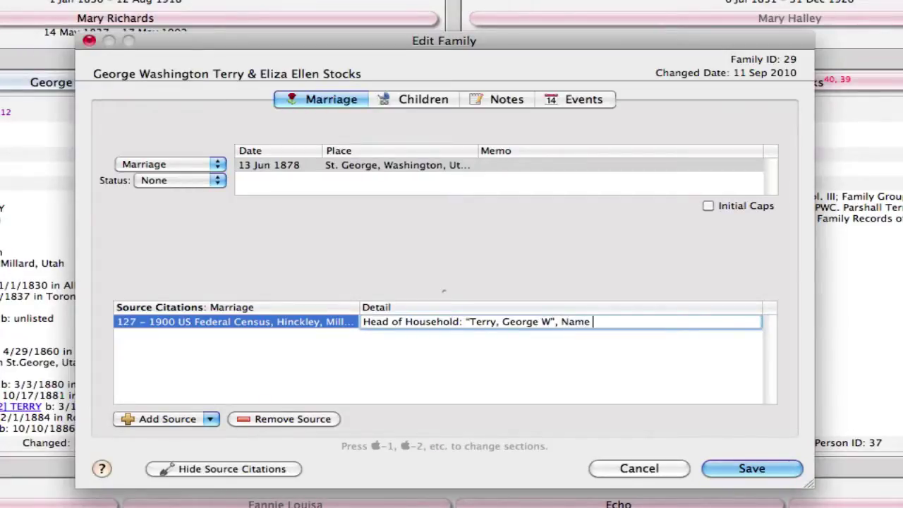
{"action": "key", "text": "BackSpace"}
{"action": "type", "text": ": \"--- El"}
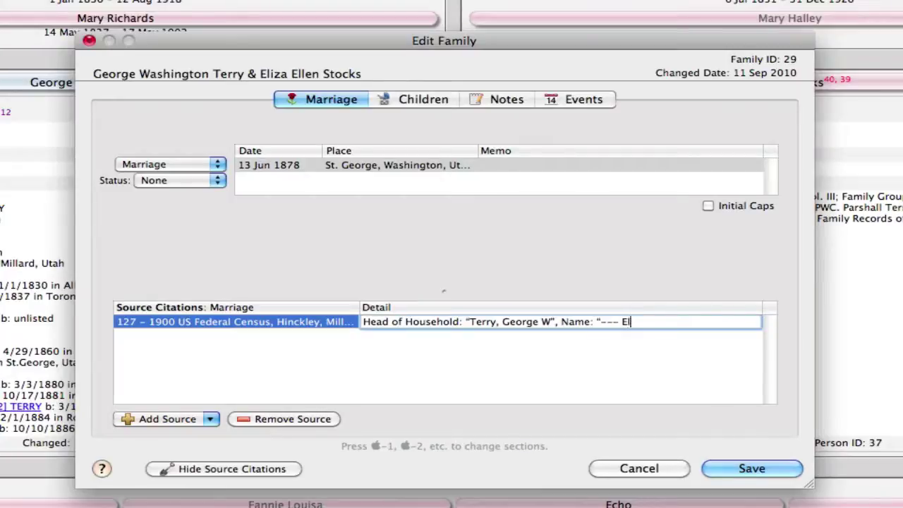
{"action": "type", "text": "iza E\""}
{"action": "key", "text": "BackSpace"}
Append Number of years married: "22" to the marriage citation's detail and save the family record.
{"action": "type", "text": ", Number of year"}
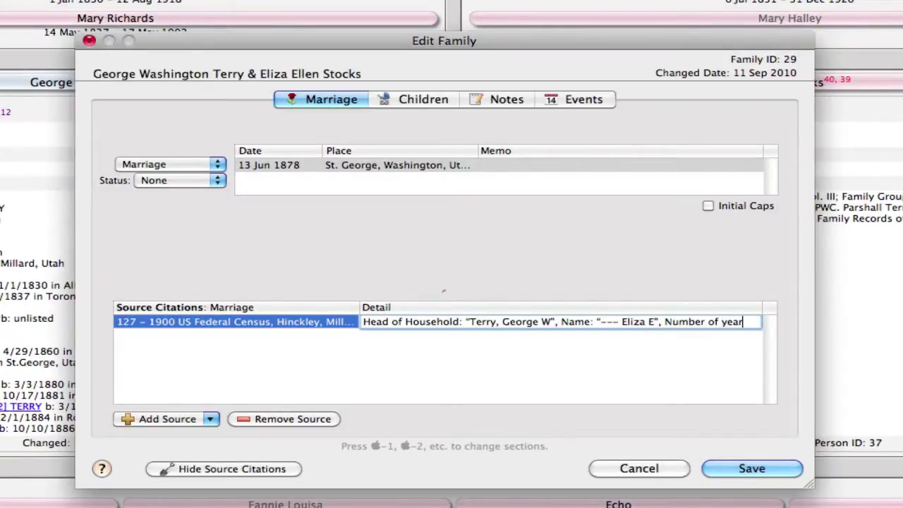
{"action": "type", "text": "s married: "}
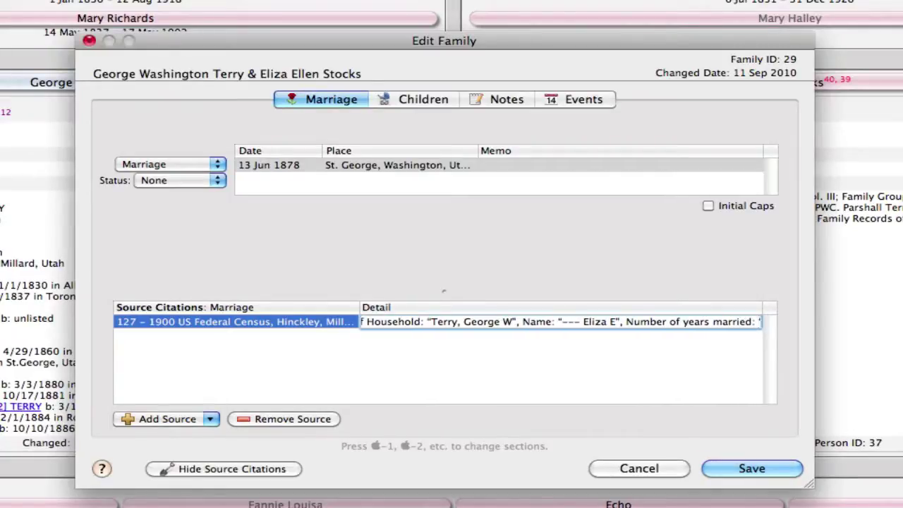
{"action": "type", "text": "\"22"}
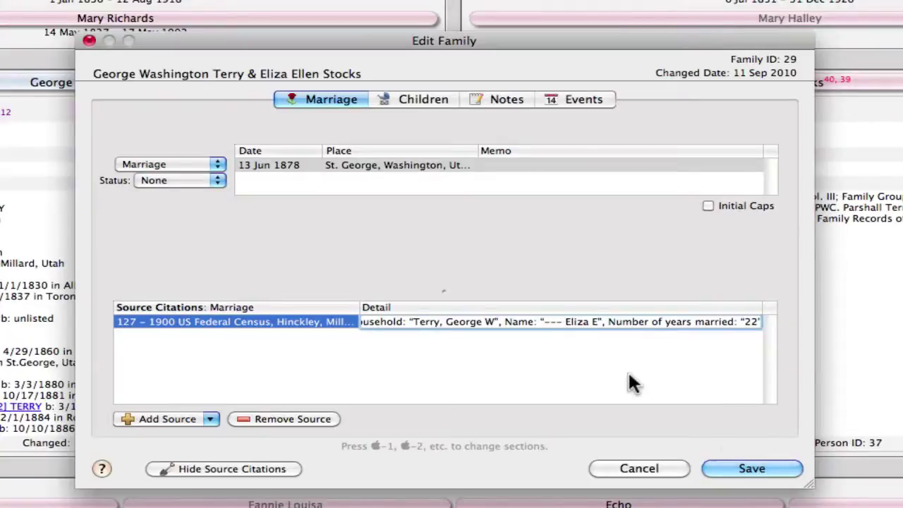
{"action": "left_click", "coordinate": [741, 467]}
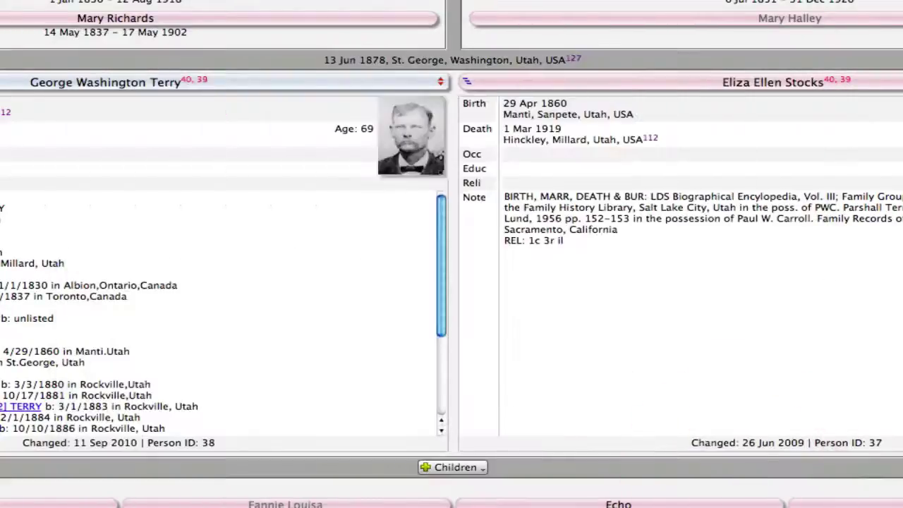